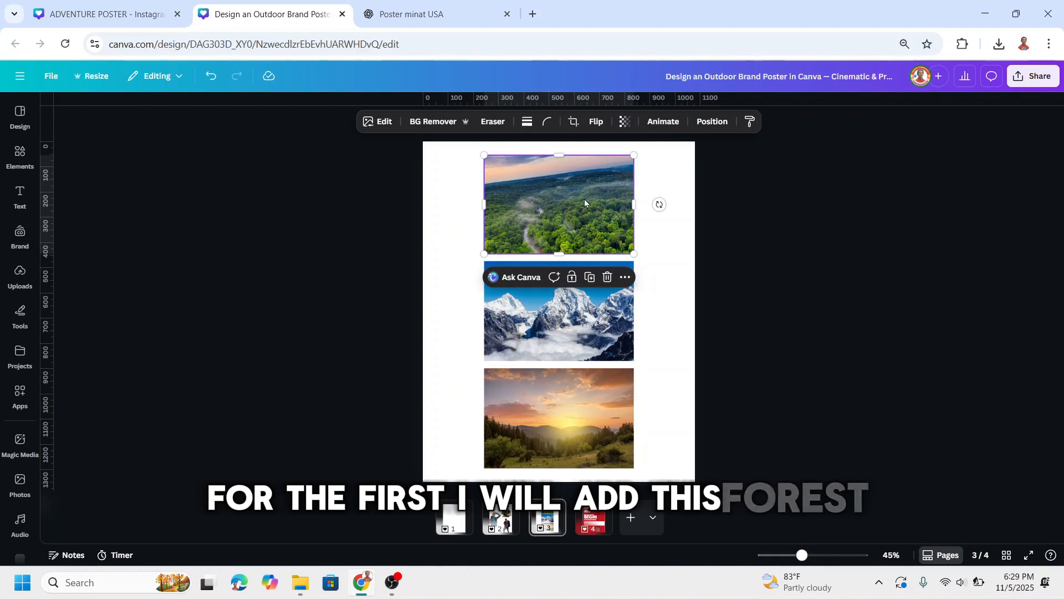
Copy the aerial forest photo from page 3 and paste it onto the blank page 1.
right_click(584, 198)
key("Escape")
left_click(455, 517)
right_click(549, 200)
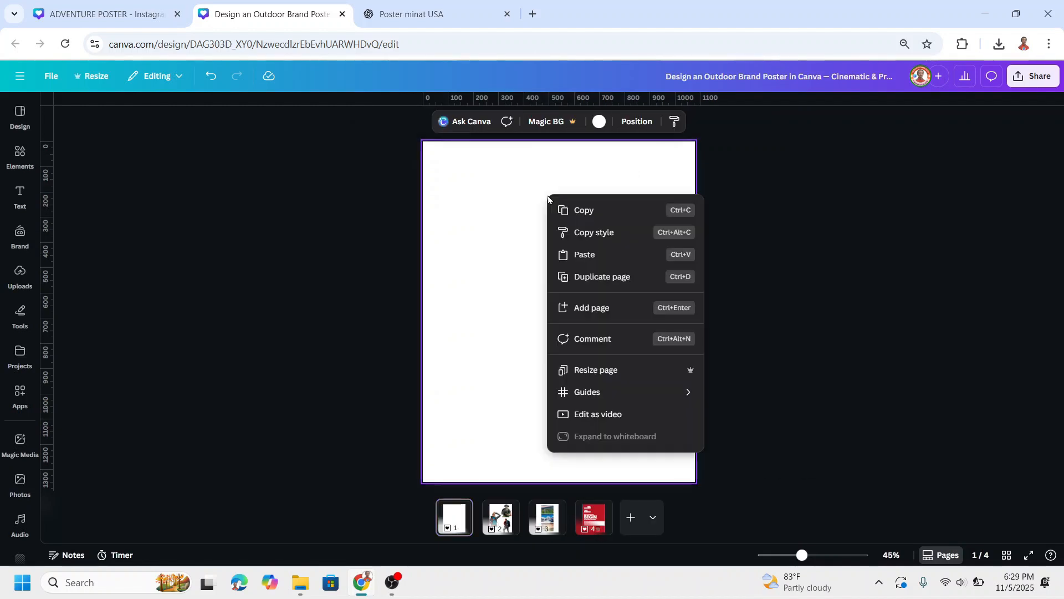
key("ctrl+v")
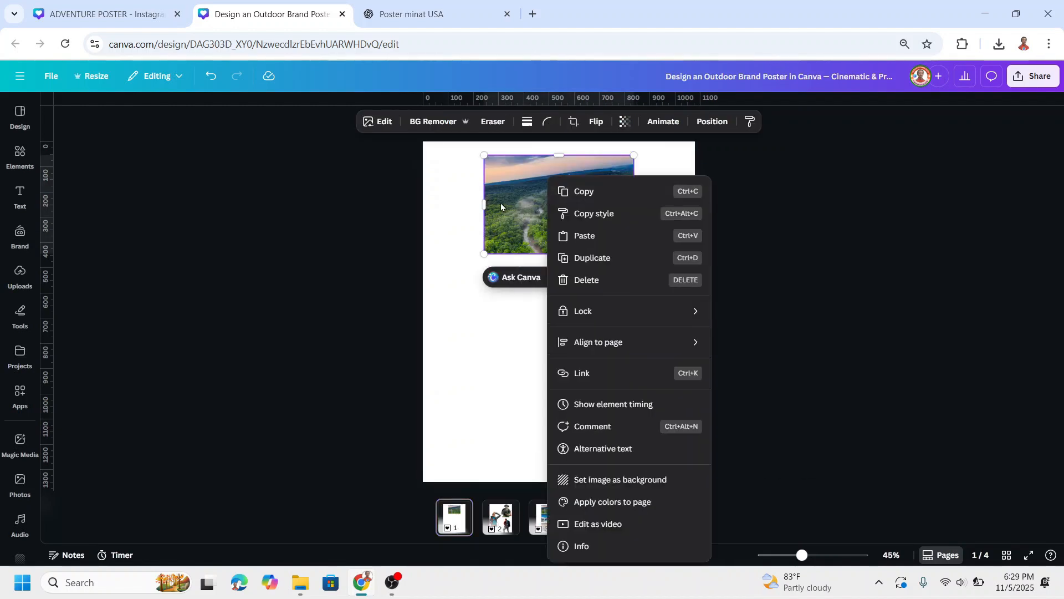
key("Escape")
Enlarge the forest photo to the full page width, tilt it slightly clockwise and move it up to fill the poster's upper third.
left_click_drag(523, 196, 464, 170)
left_click_drag(574, 229, 707, 303)
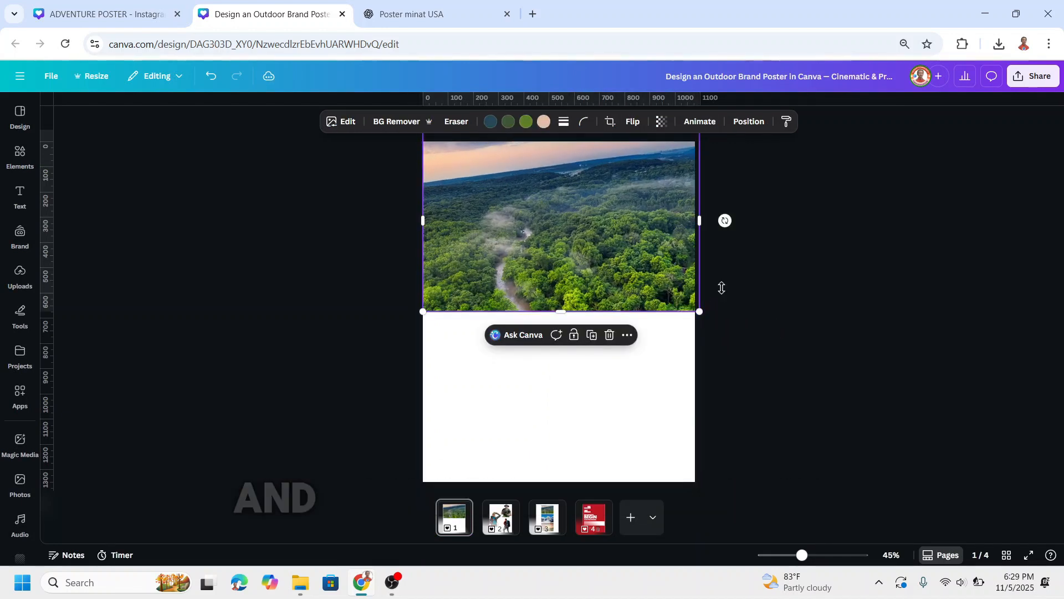
mouse_move(725, 221)
left_mouse_down()
mouse_move(753, 256)
mouse_move(729, 240)
left_mouse_up()
left_click_drag(653, 287, 646, 222)
left_click_drag(685, 260, 700, 267)
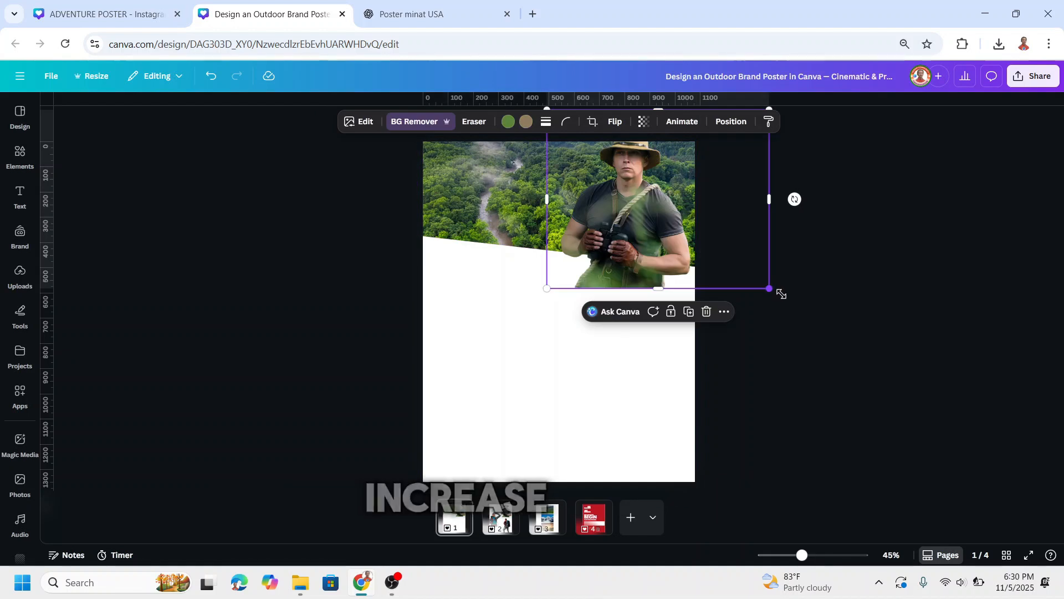
Enlarge the cutout of the man holding binoculars over the right side of the forest photo.
left_click_drag(770, 289, 787, 302)
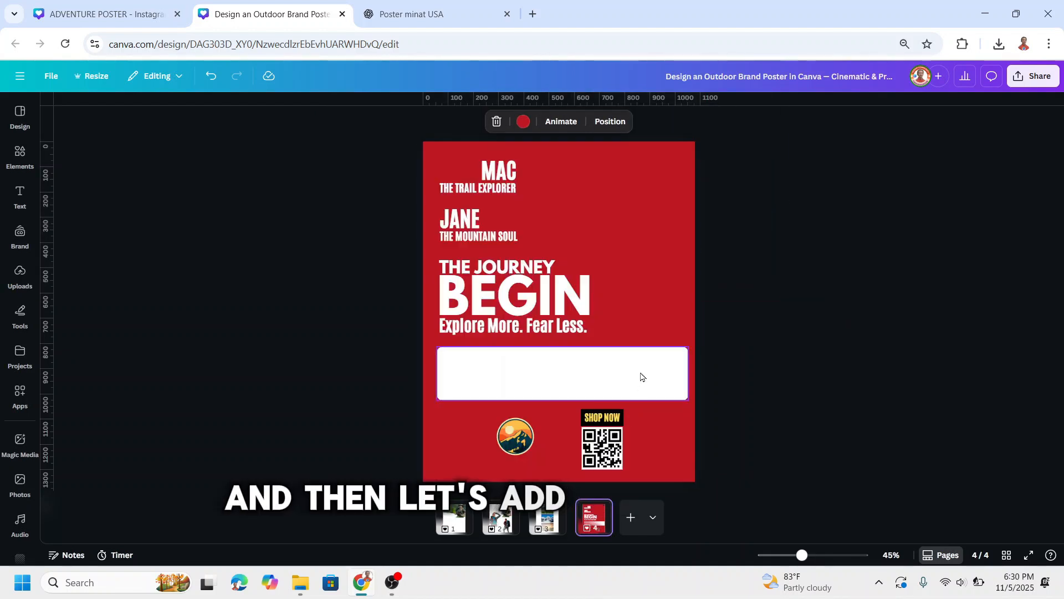
Copy the white rounded rectangle from page 4 and paste it onto page 1.
left_click(642, 377)
right_click(640, 371)
left_click(677, 235)
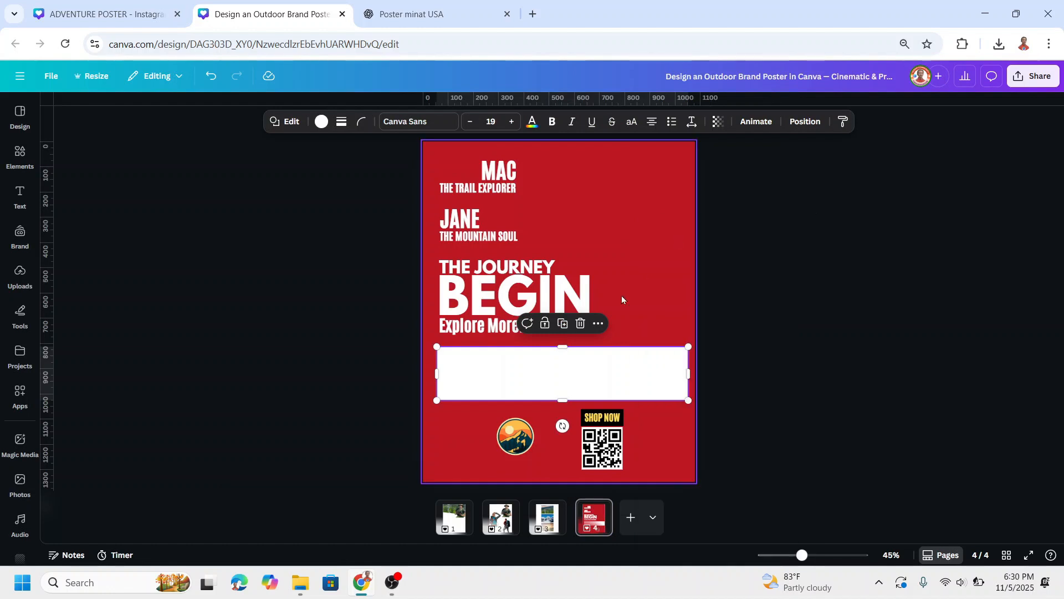
left_click(462, 520)
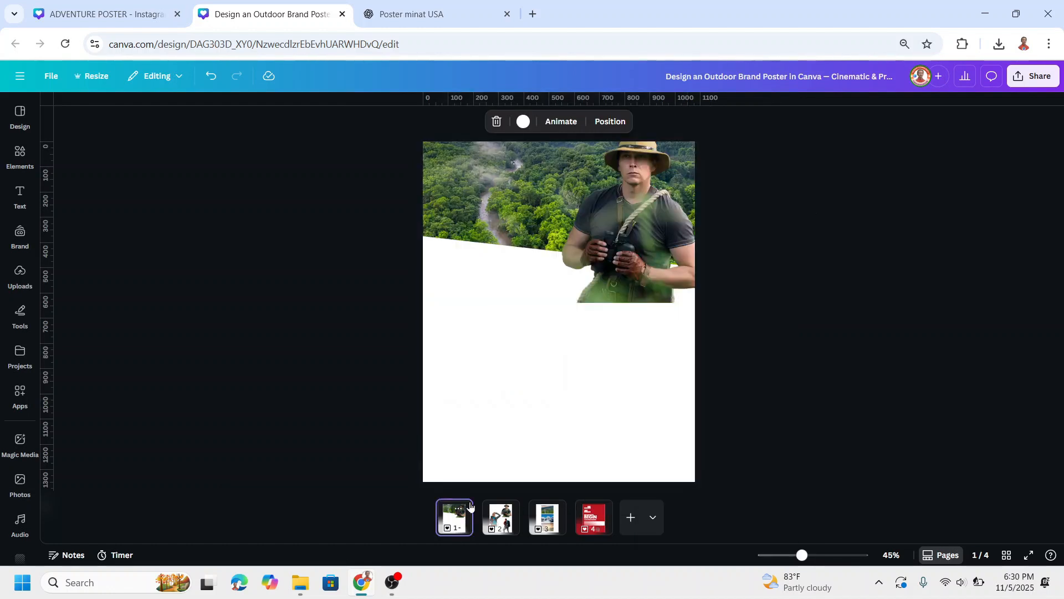
right_click(511, 369)
left_click(554, 364)
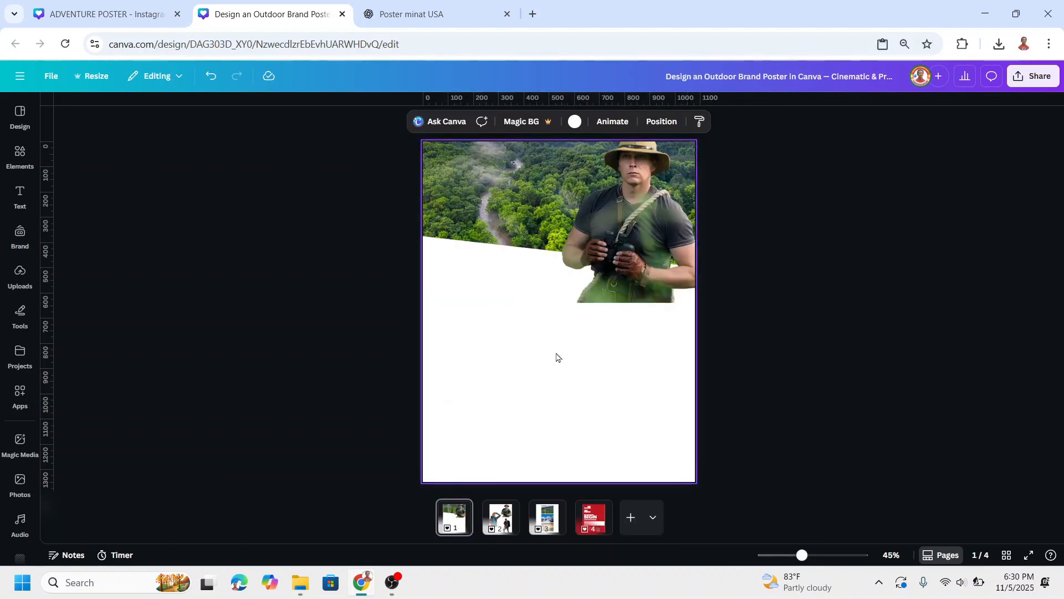
Tilt the white rectangle to follow the forest photo's slanted lower edge and enlarge it beyond the page width to cover the man's lower body.
left_click_drag(582, 339, 580, 291)
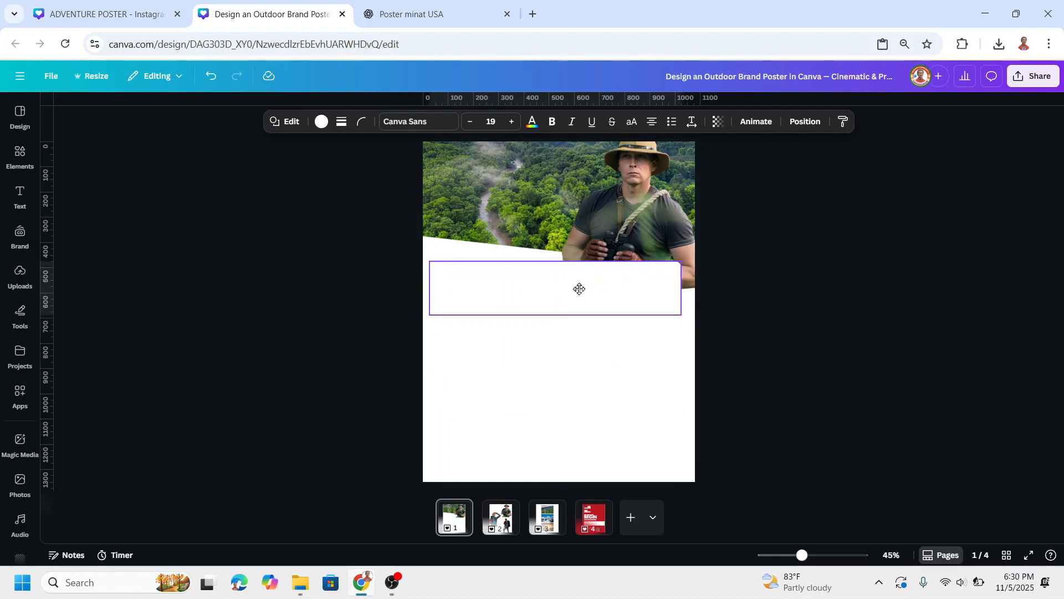
left_click_drag(554, 340, 552, 346)
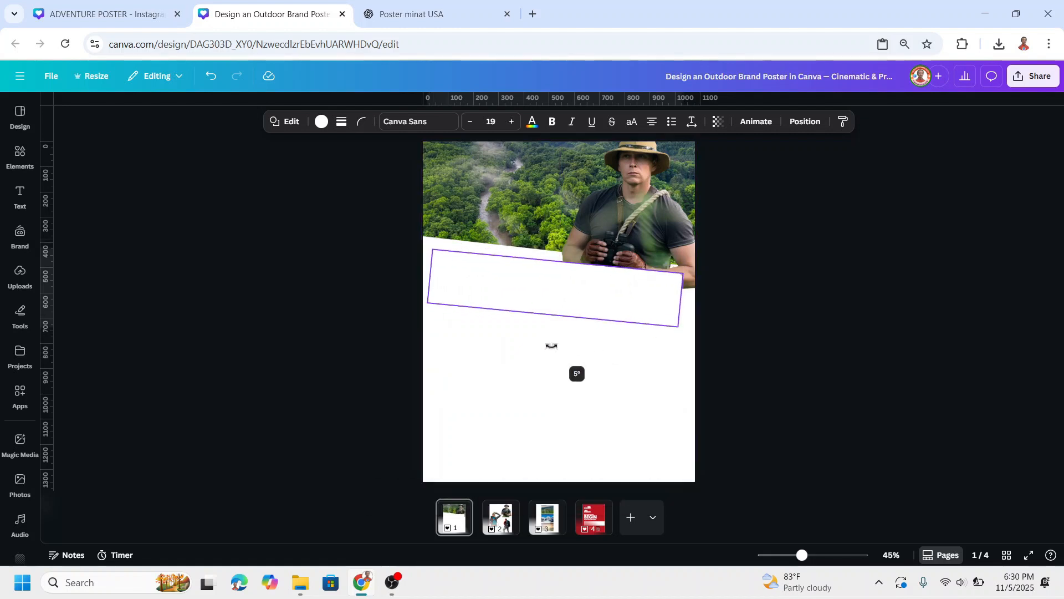
left_click_drag(551, 305, 532, 281)
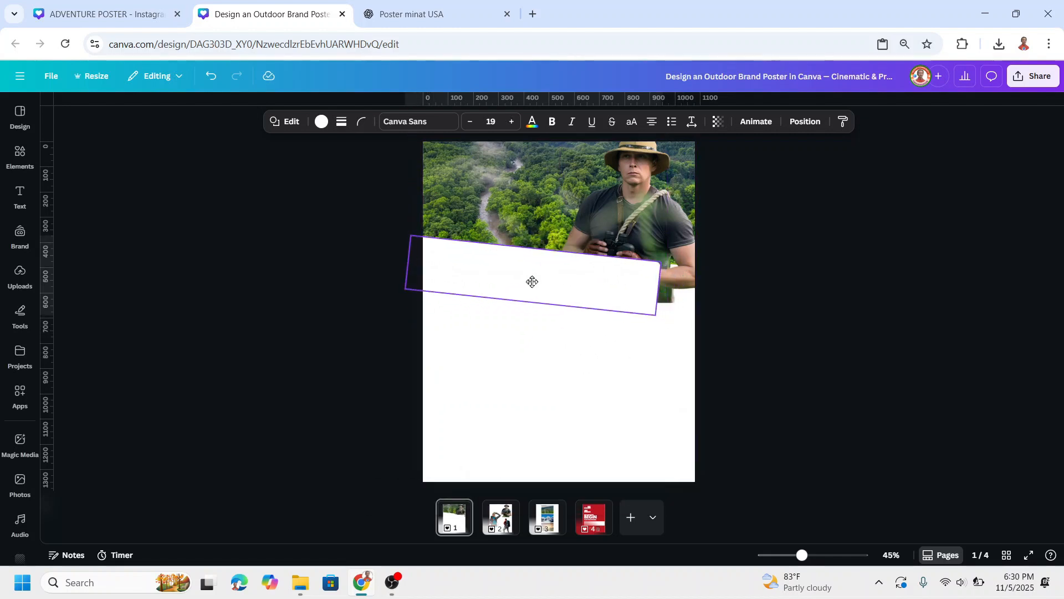
left_click_drag(637, 316, 733, 360)
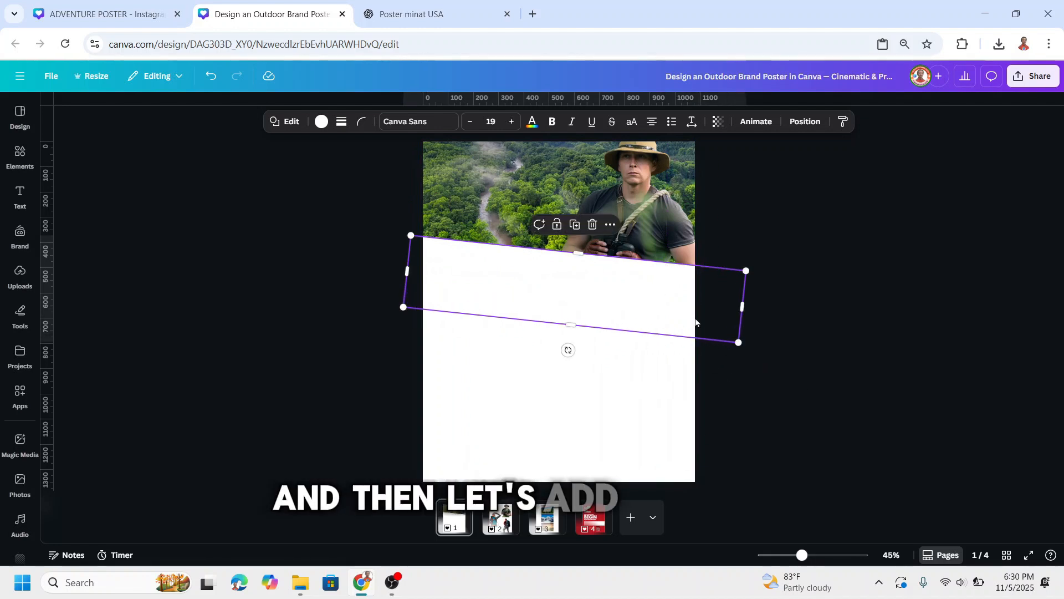
Examine the font and weight of the man's name and THE TRAIL EXPLORER subtitle on page 4.
left_click(589, 526)
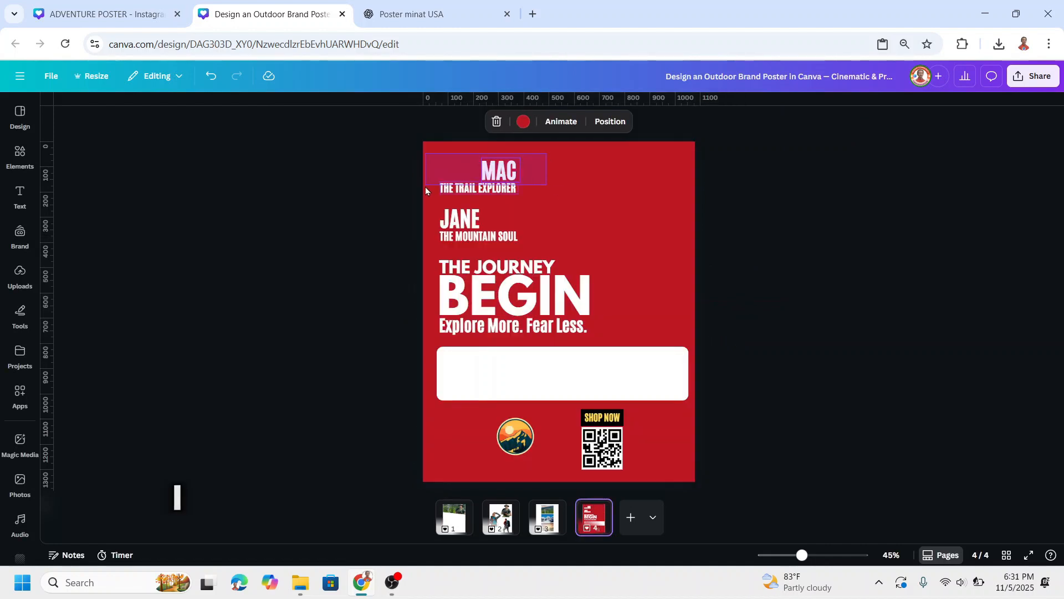
left_click_drag(426, 190, 482, 195)
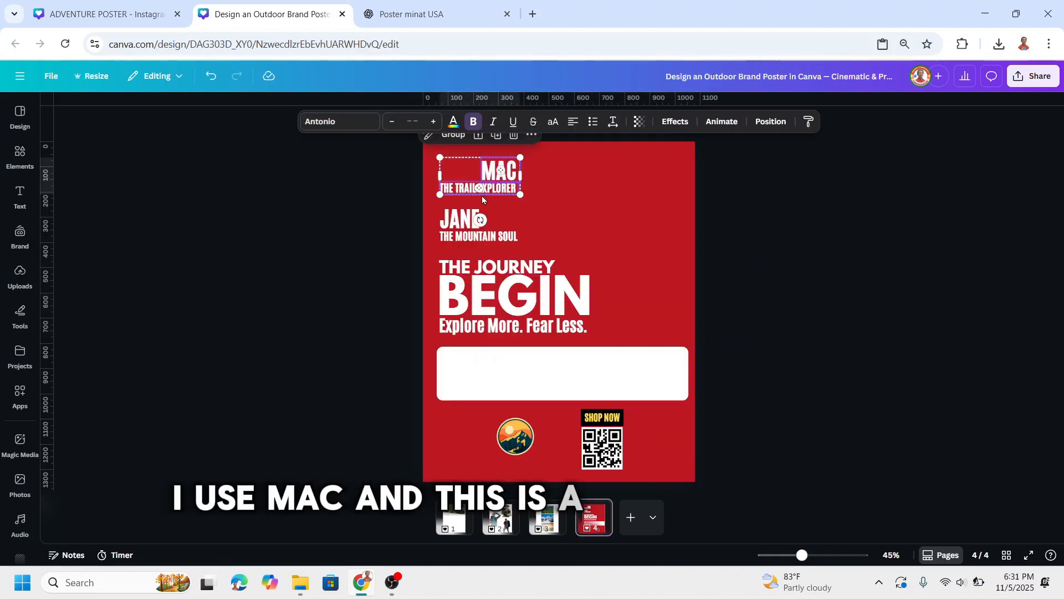
left_click(482, 196)
left_click(495, 172)
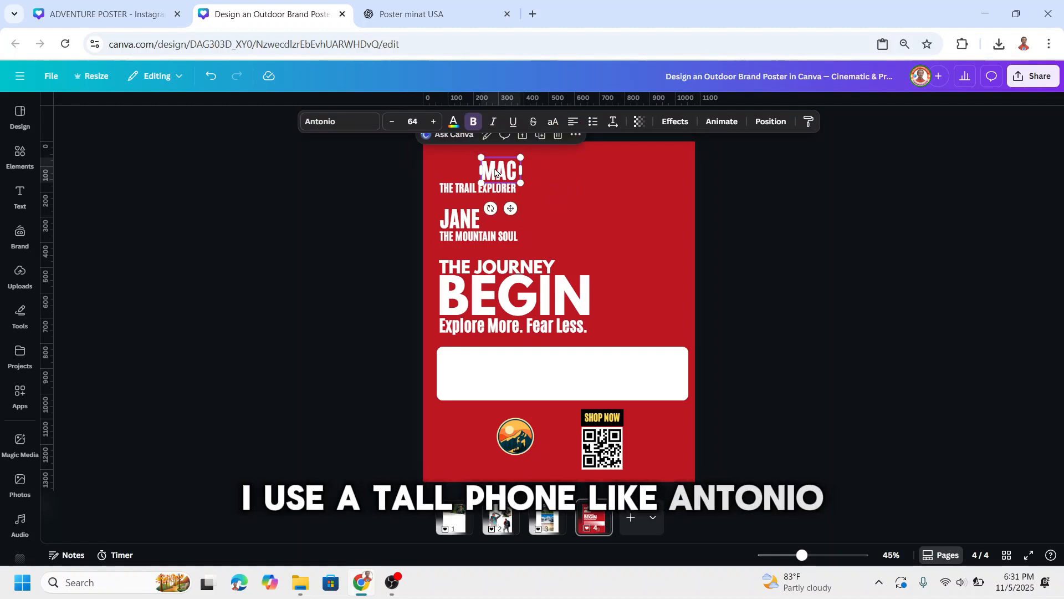
left_click(339, 121)
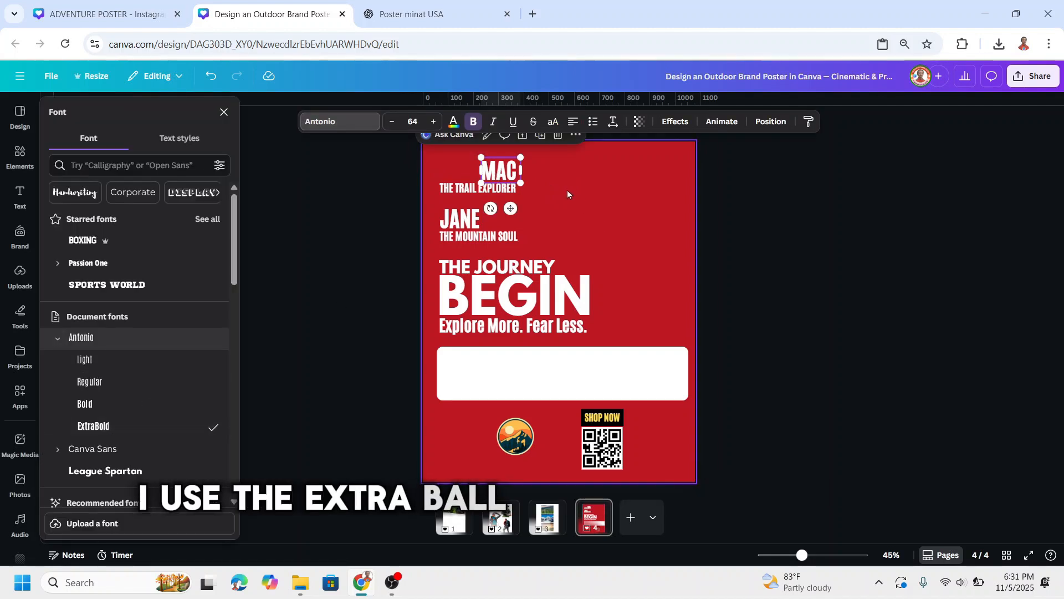
left_click(461, 190)
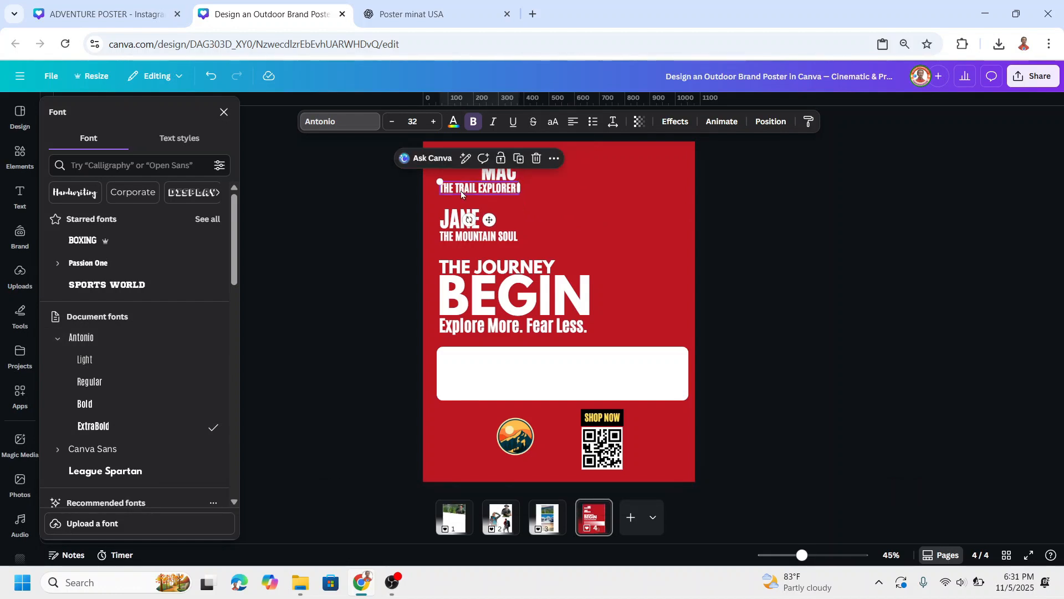
Copy the man's name and THE TRAIL EXPLORER subtitle onto page 1 and place them over his lower body, tilted to match the photo edge.
left_click(499, 173, "shift")
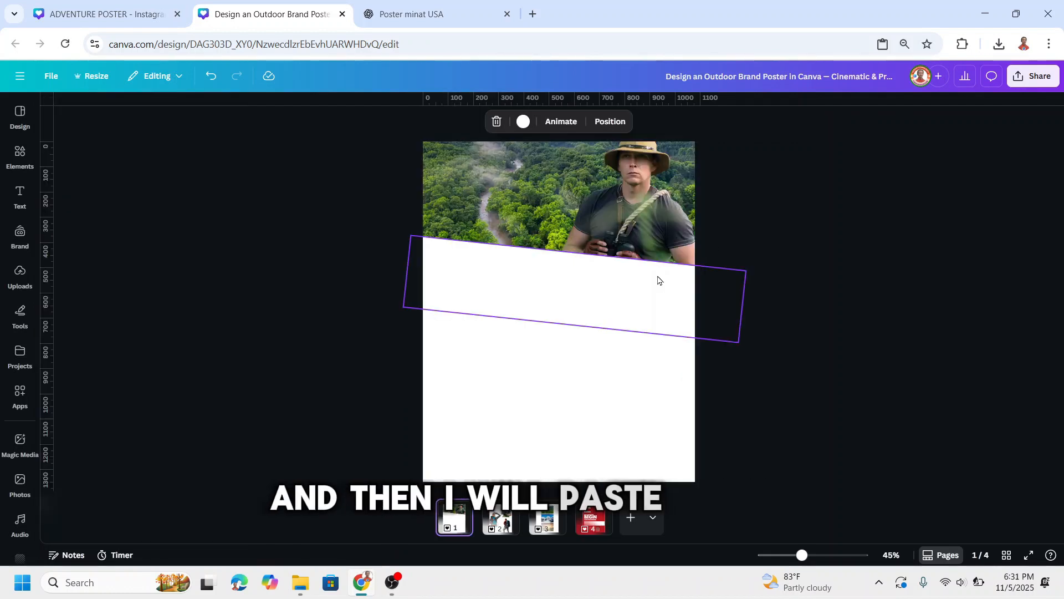
key("ctrl+v")
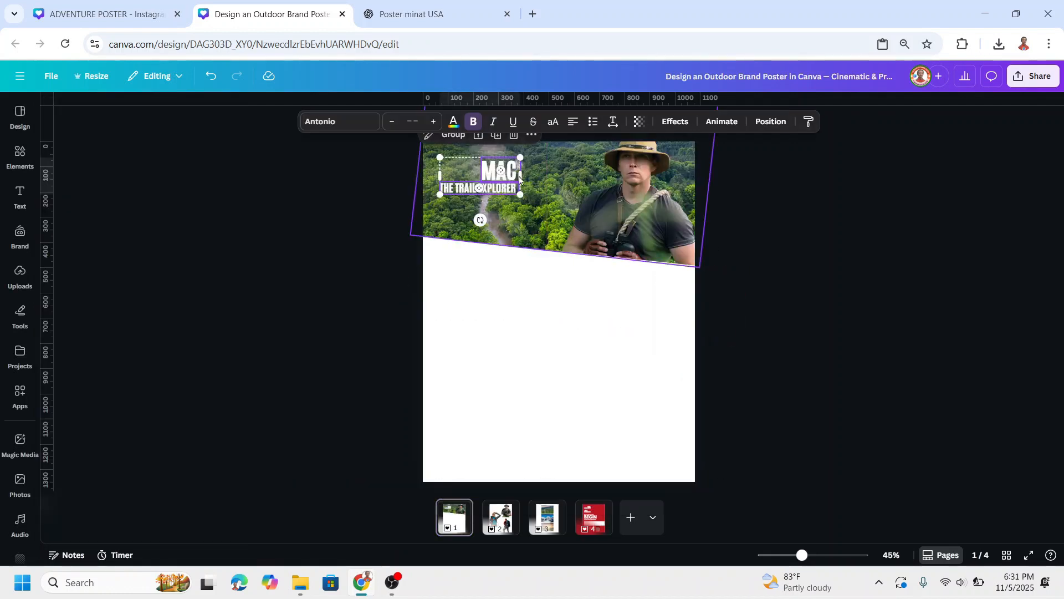
left_click_drag(504, 190, 639, 283)
left_click_drag(651, 233, 659, 235)
Paste the snowy mountain photo onto page 1, enlarge it to the full page width and tilt it parallel to the forest photo below it.
left_click_drag(803, 555, 793, 556)
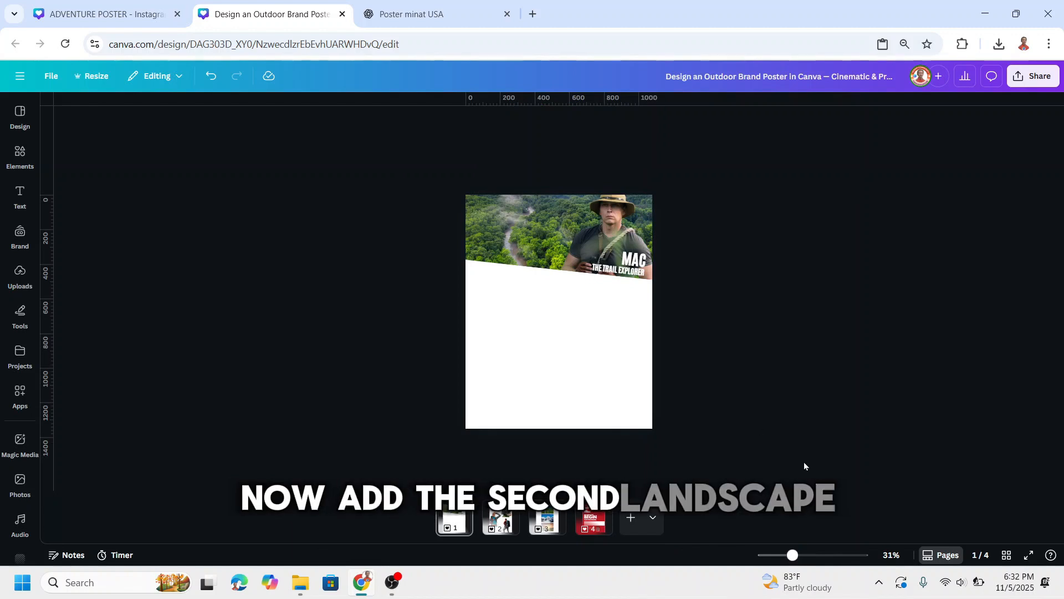
key("ctrl+v")
left_click_drag(613, 350, 663, 373)
left_click_drag(507, 276, 461, 246)
left_click_drag(570, 247, 575, 274)
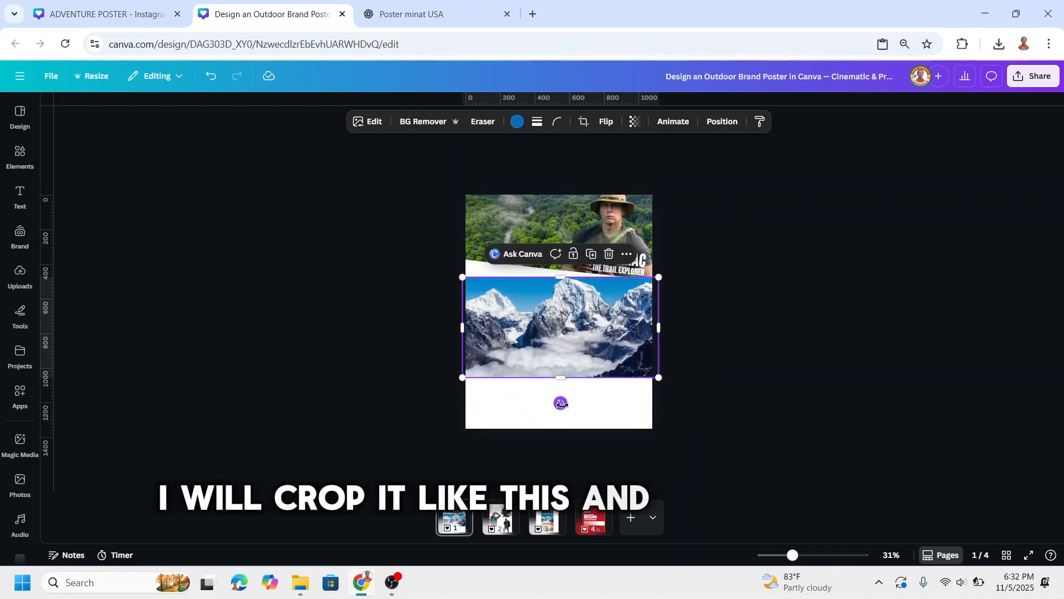
left_click_drag(560, 404, 556, 405)
left_click(807, 358)
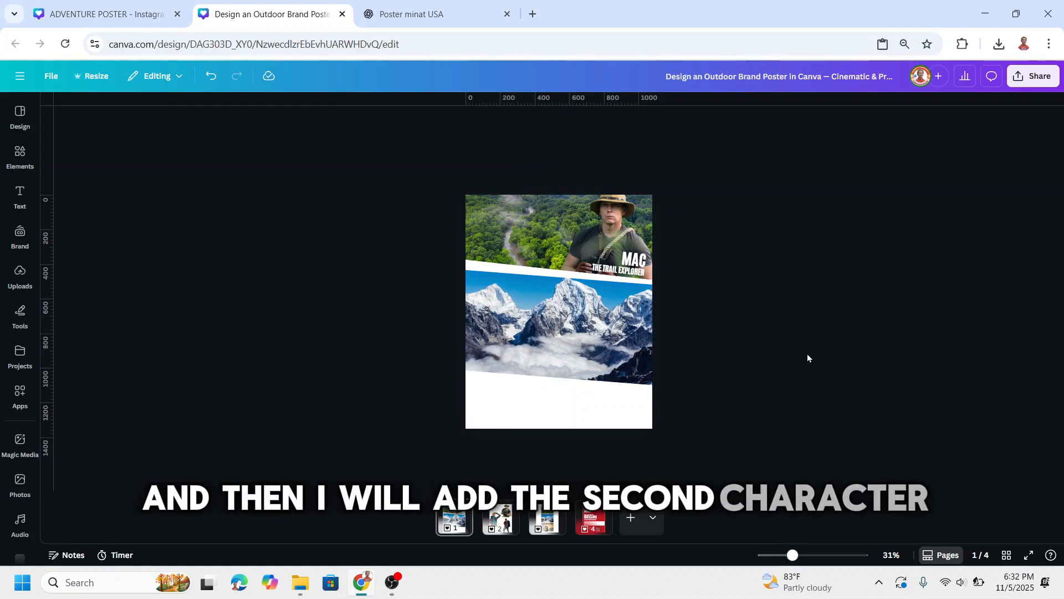
Paste the cutout of the woman with the backpack onto page 1 and enlarge it over the left side of the mountain photo.
key("ctrl+v")
left_click_drag(555, 314, 541, 295)
left_click_drag(621, 237, 644, 227)
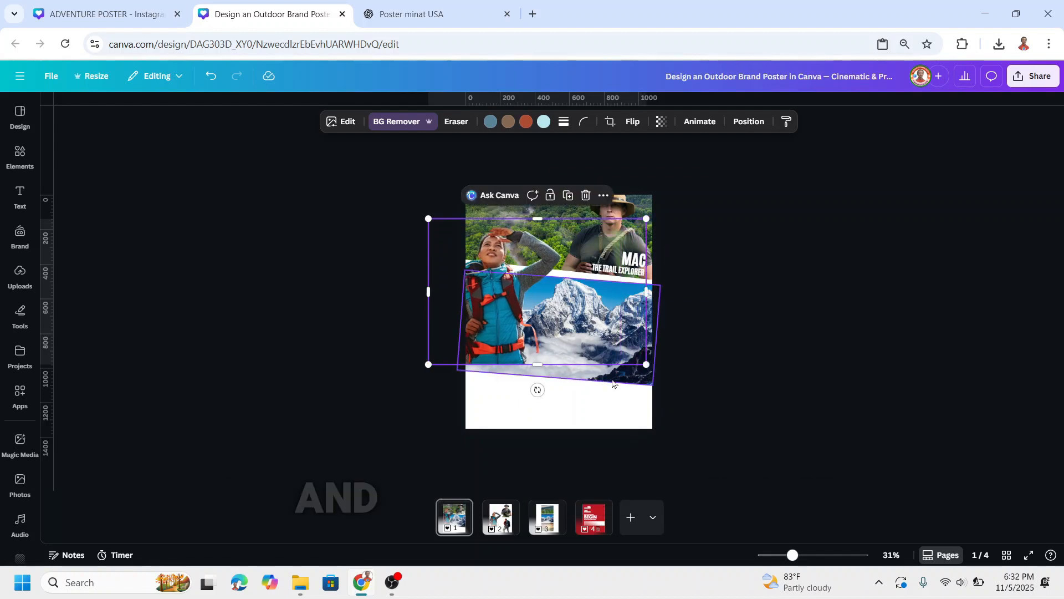
Add a white rectangle tilted -4° and stretch it across the page to cover the lower edge of the woman and the mountain photo.
left_click(555, 366)
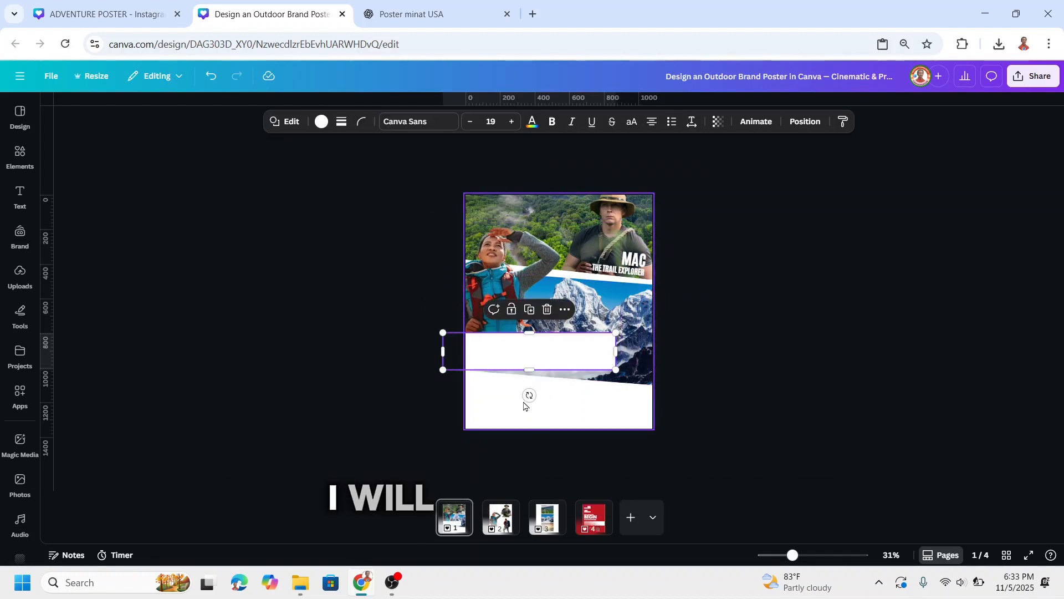
left_click_drag(529, 395, 531, 400)
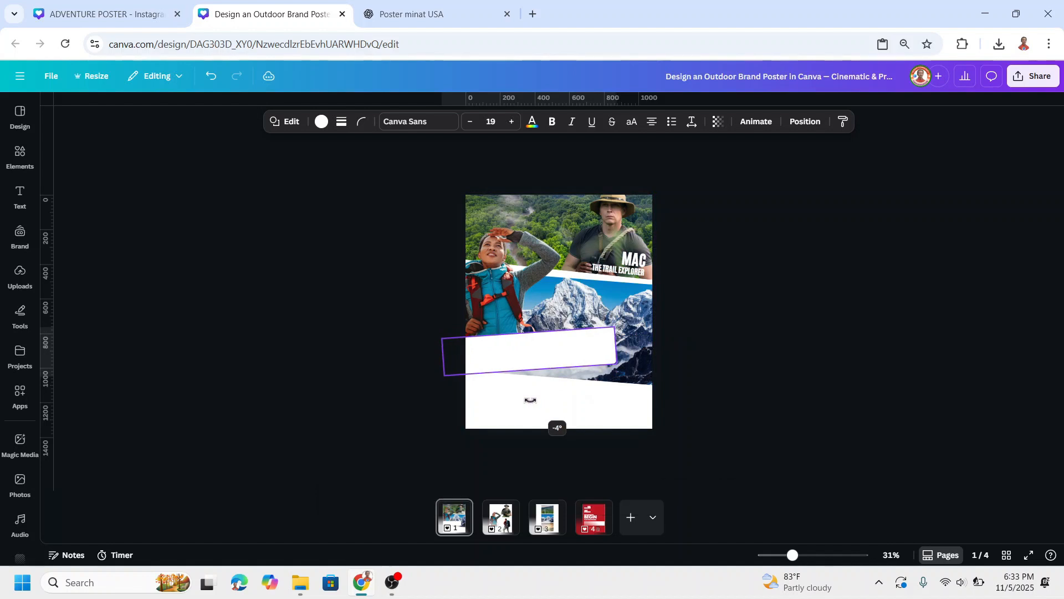
left_click_drag(618, 365, 680, 373)
left_click_drag(564, 390, 564, 397)
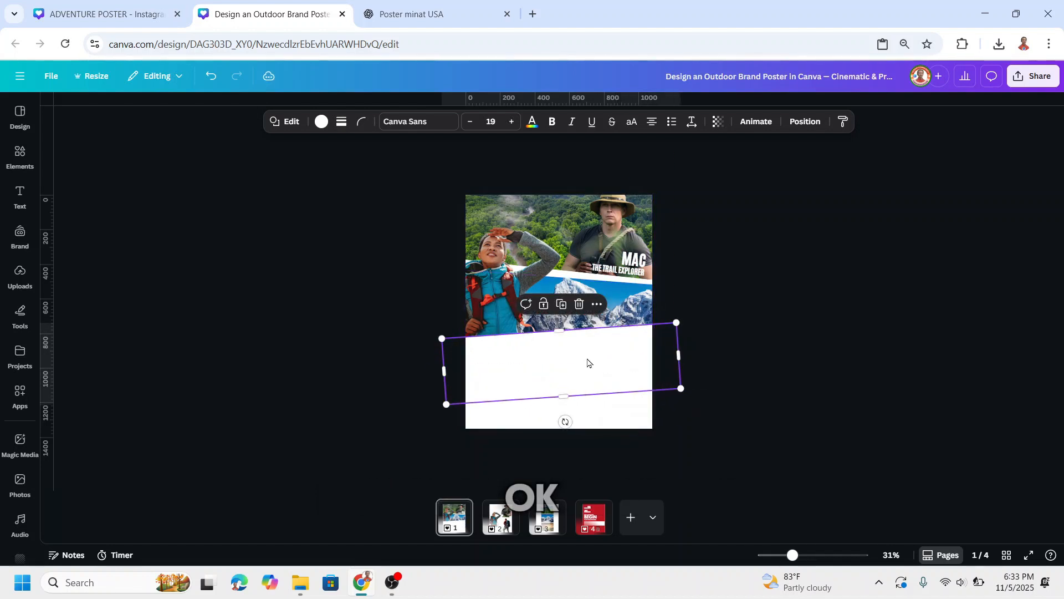
left_click(736, 322)
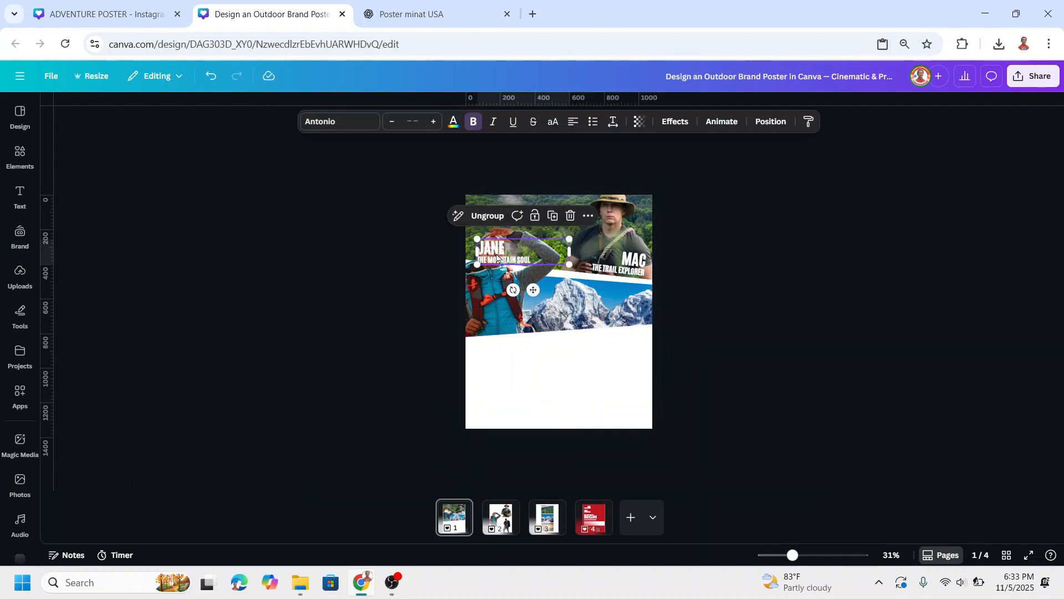
Move the woman's name and THE MOUNTAIN SOUL subtitle over her lower body and tilt them to match the white band below.
left_click_drag(500, 259, 493, 315)
left_click(826, 556)
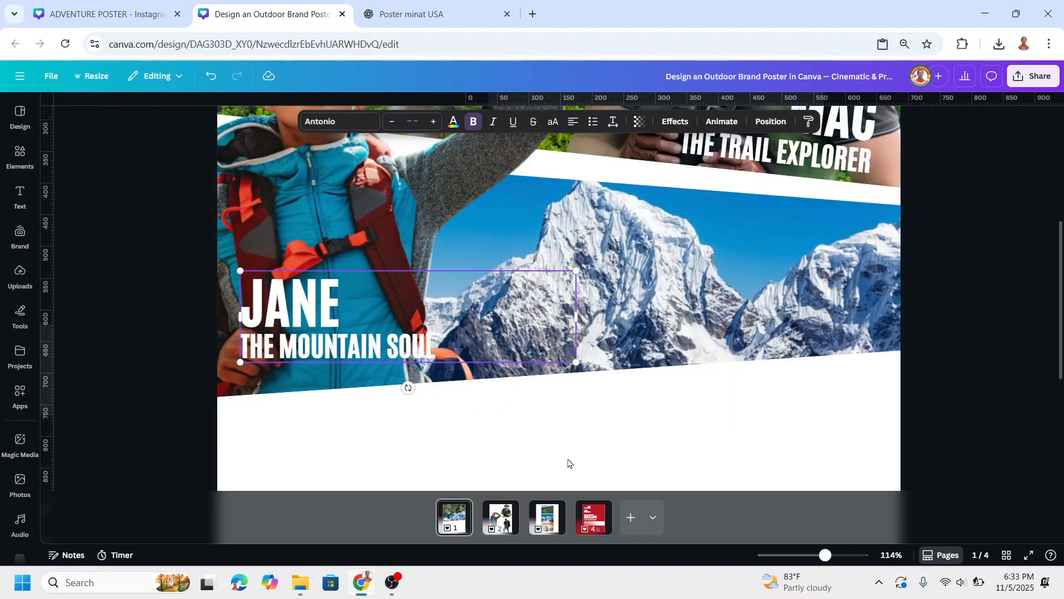
left_click_drag(409, 388, 416, 393)
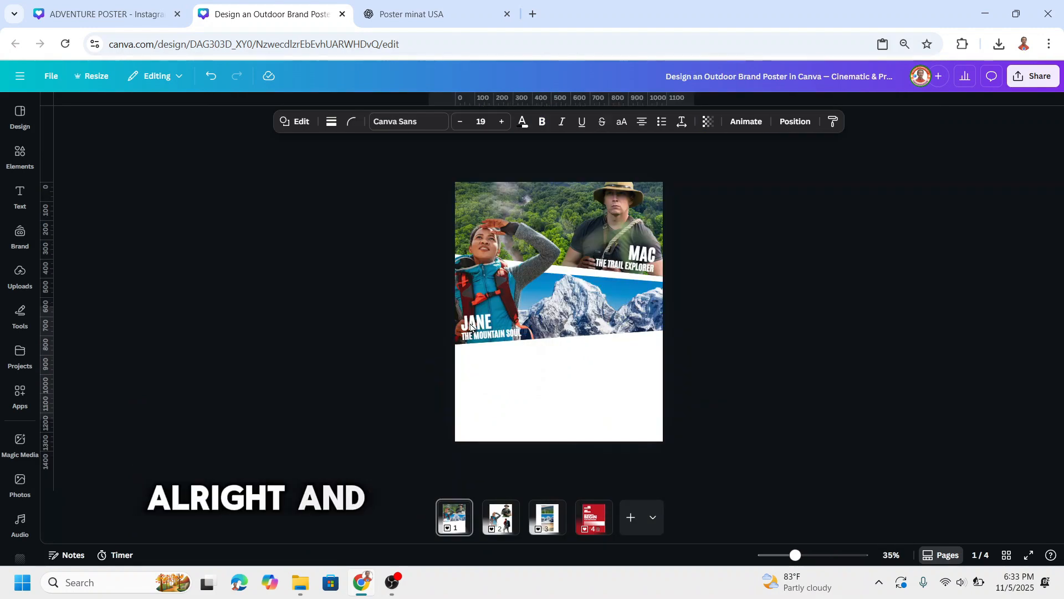
Nudge the lower white band and the woman's name text slightly down the poster.
key("shift+Down")
key("shift+Down")
key("shift+Down")
Add the sunset landscape photo to page 1, enlarge it beyond the page width and tilt it slightly counterclockwise below the mountain section.
left_click(549, 368)
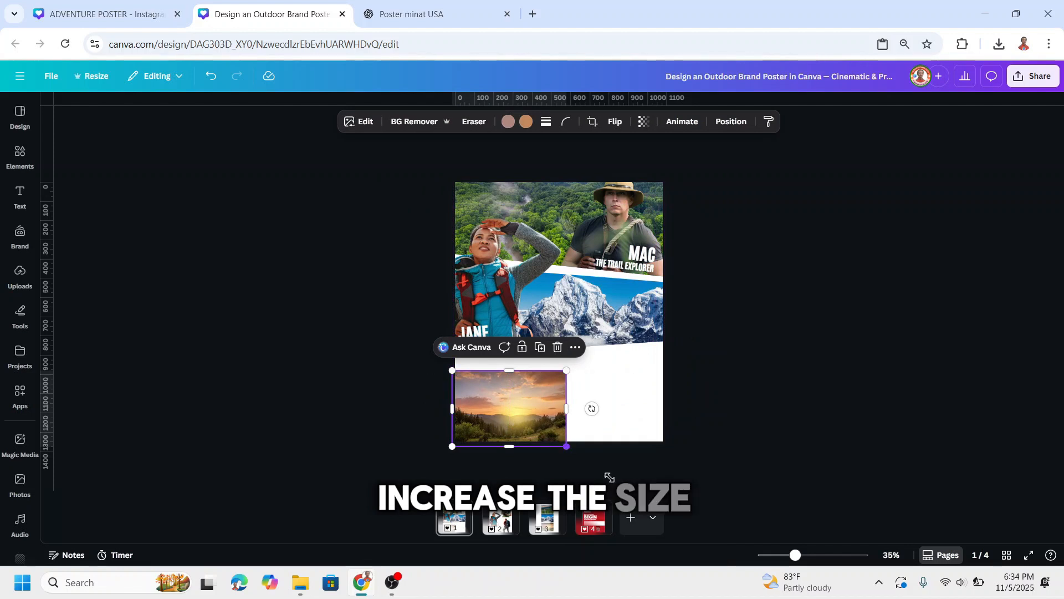
left_click_drag(566, 446, 692, 533)
left_click_drag(617, 403, 611, 395)
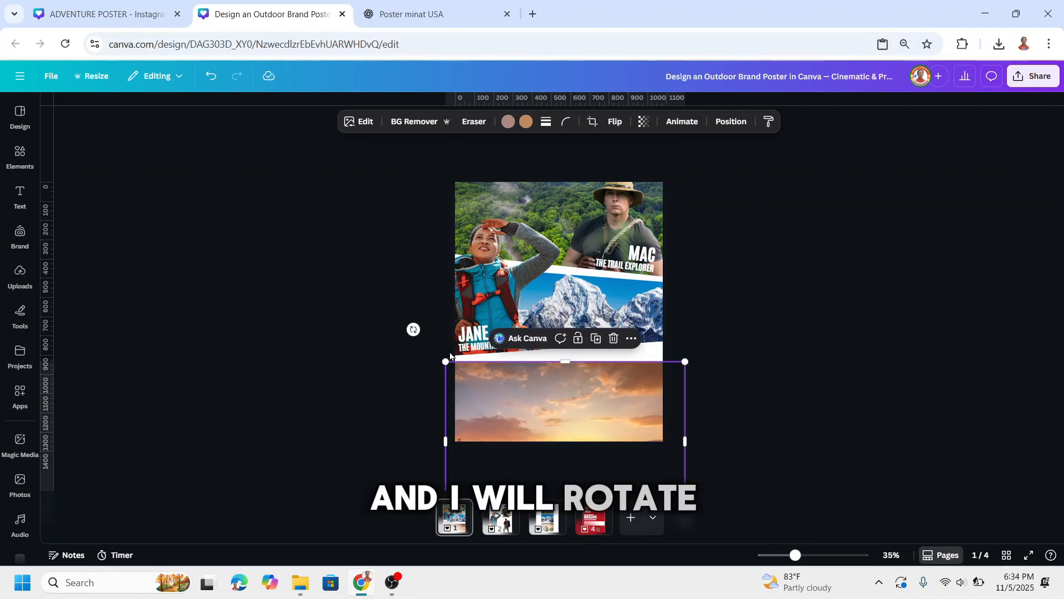
left_click_drag(413, 329, 410, 334)
left_click_drag(605, 391, 605, 385)
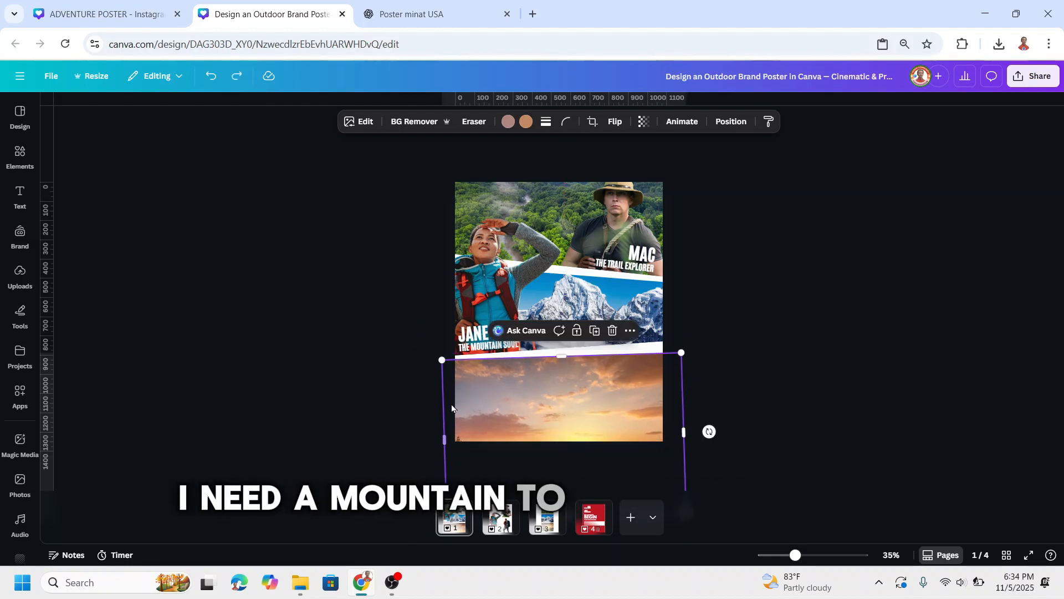
Enlarge and reposition the sunset image within its crop frame so the hills and treeline fill the poster's lower section.
double_click(580, 398)
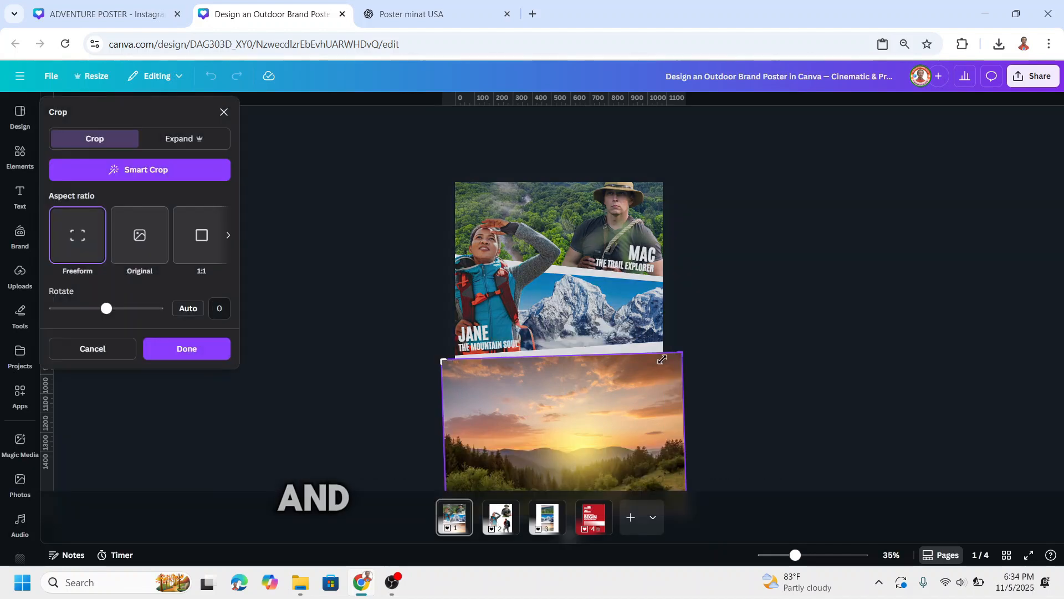
left_click_drag(683, 351, 897, 223)
left_click_drag(724, 424, 693, 413)
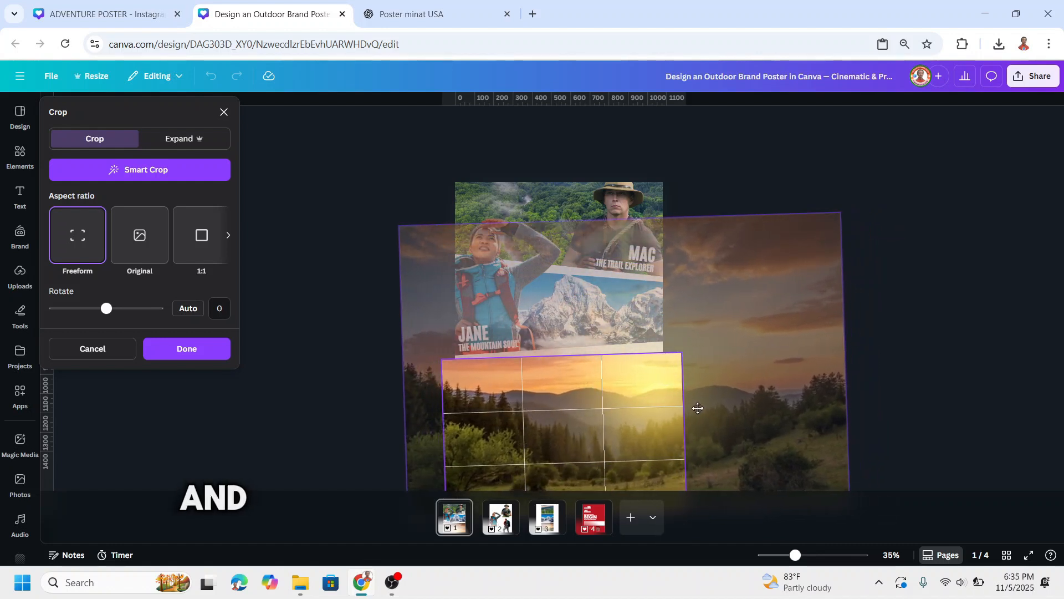
left_click_drag(407, 227, 370, 205)
left_click_drag(800, 410, 807, 409)
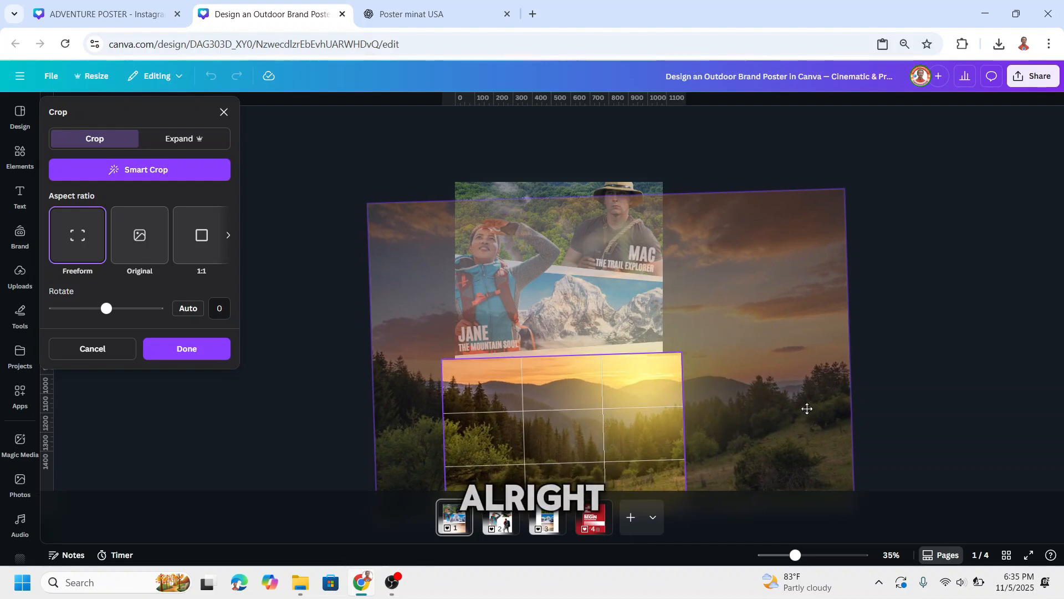
left_click(187, 349)
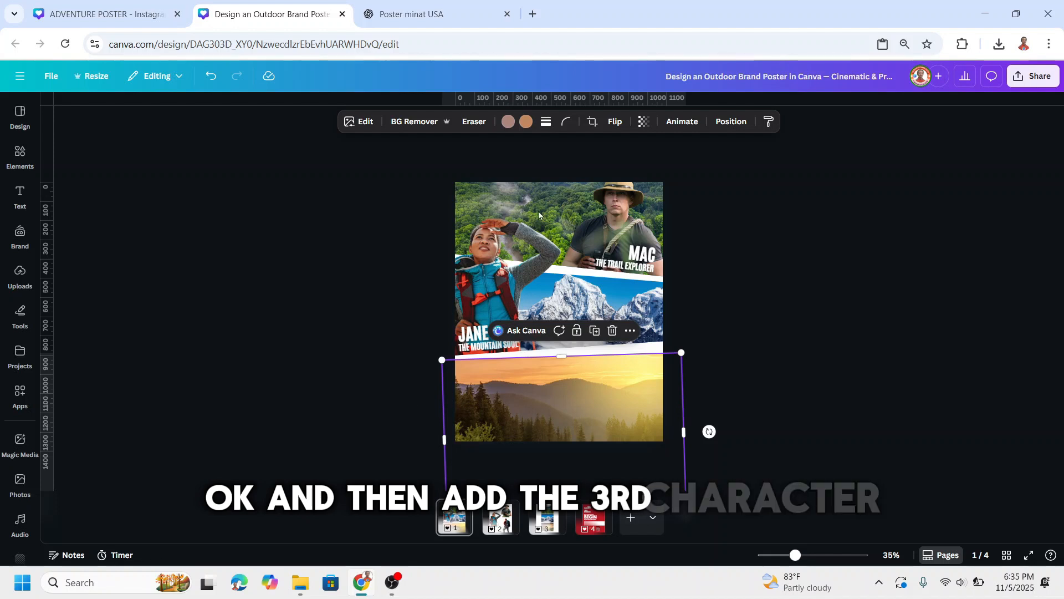
Enlarge the third hiker cutout and position him over the sunset section at the poster's lower right.
left_click_drag(678, 269, 681, 266)
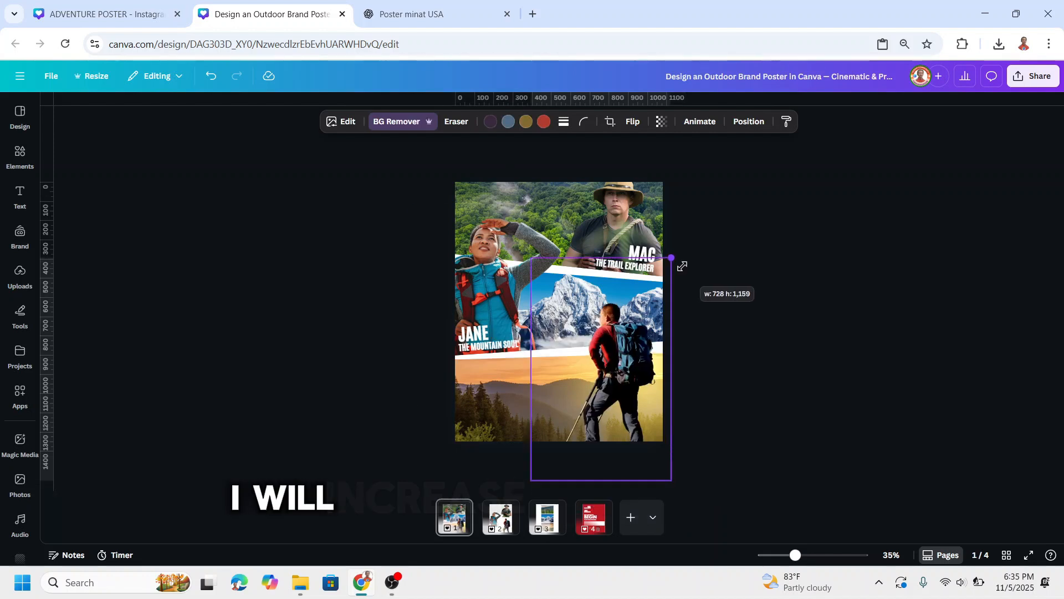
left_click_drag(644, 327, 639, 337)
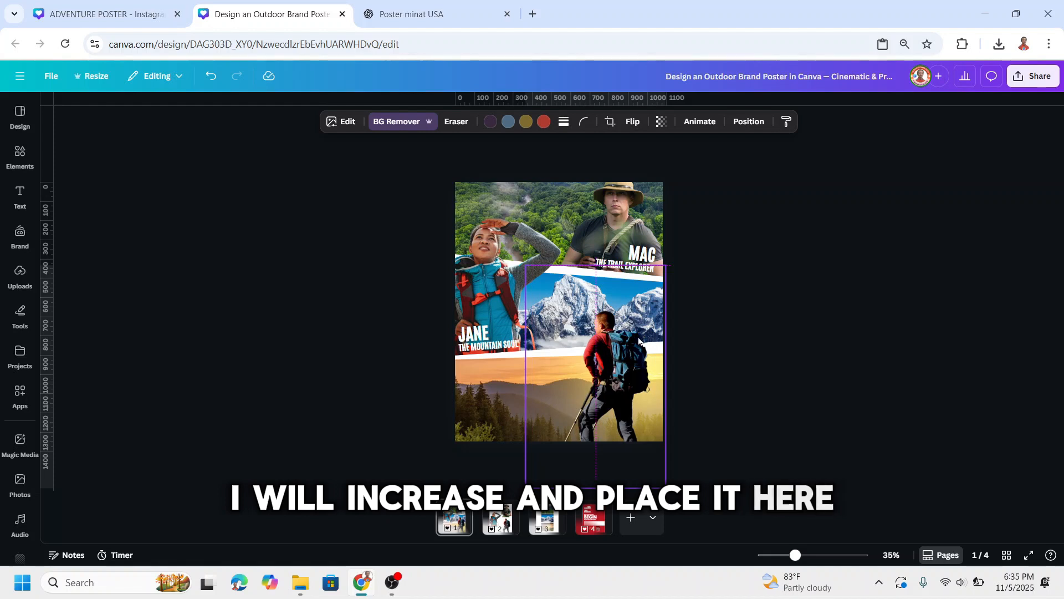
left_click(860, 338)
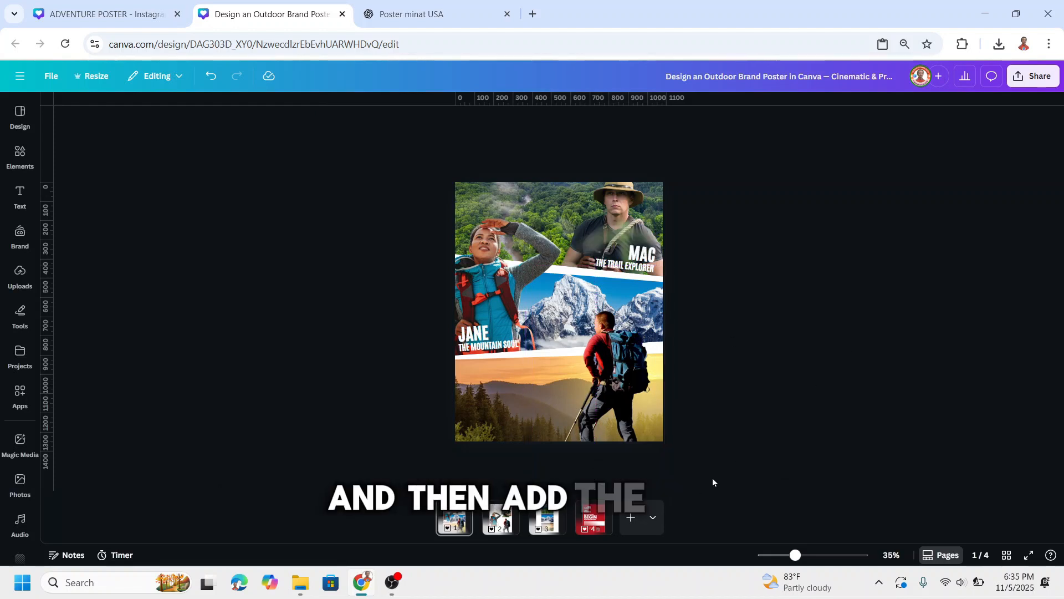
Check the title and tagline fonts and sizes on page 4, and place THE JOURNEY BEGIN text block over the sunset at page 1's lower left.
left_click(593, 518)
left_click(535, 280)
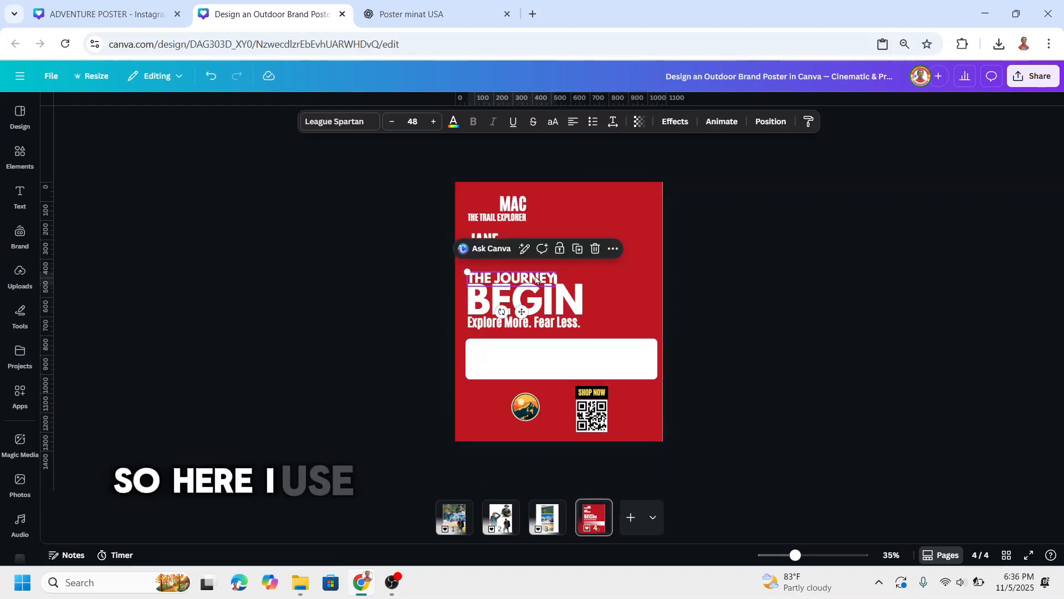
left_click(542, 327)
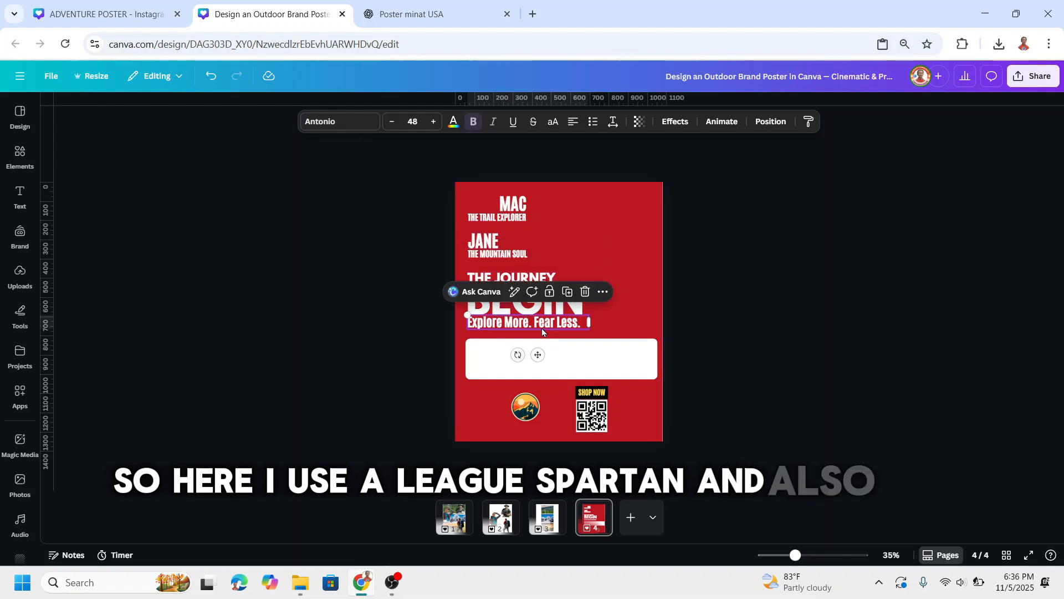
left_click(558, 303)
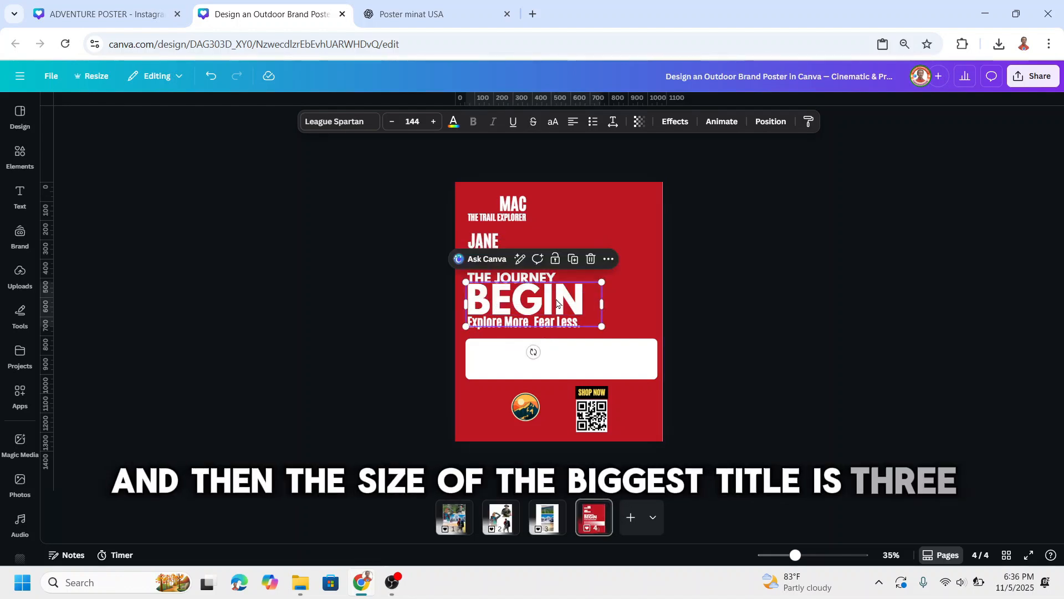
left_click(552, 325)
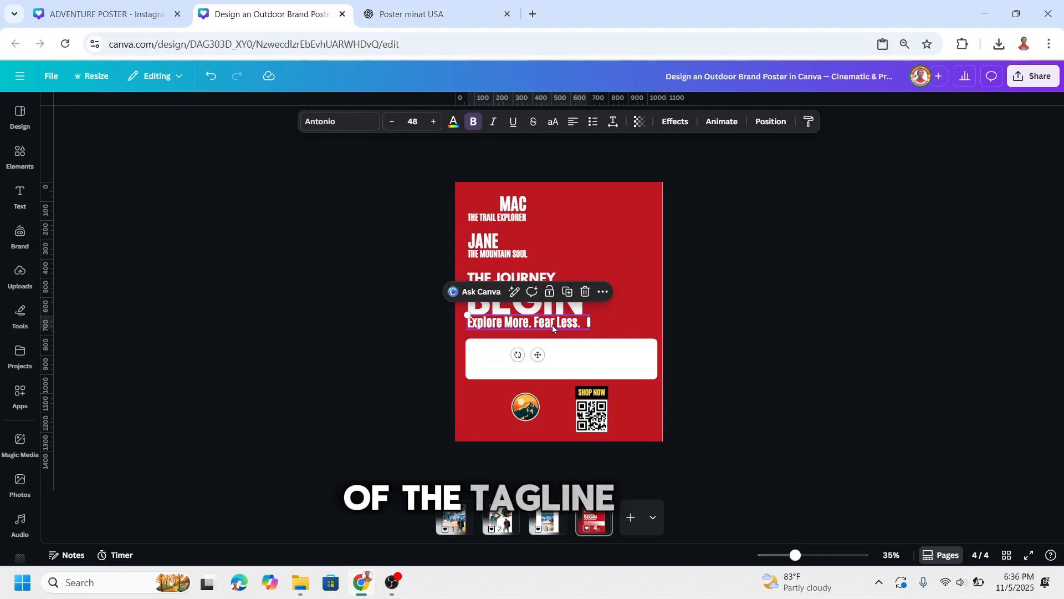
left_click(554, 311)
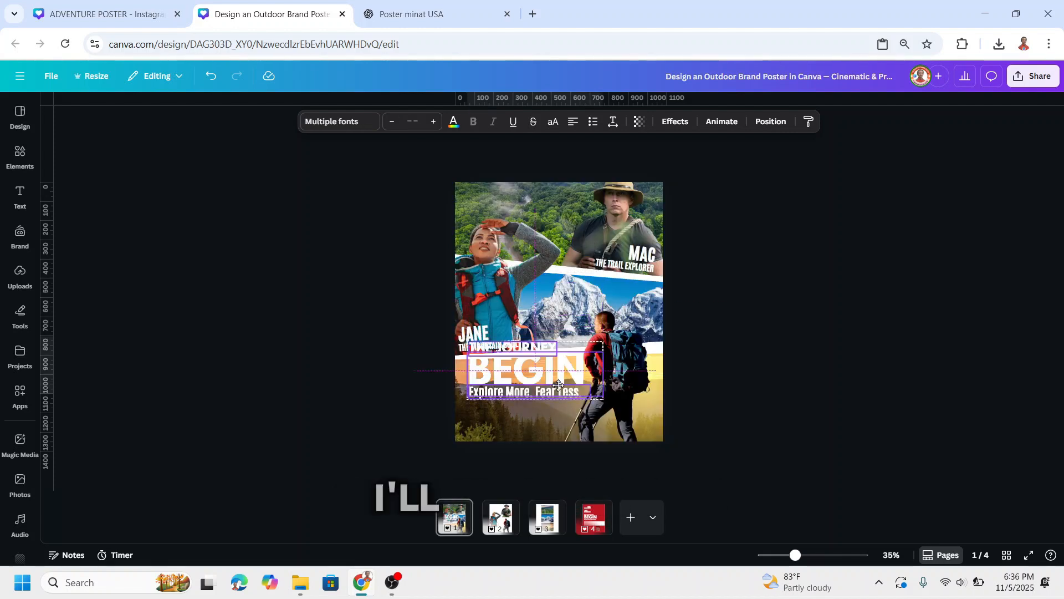
left_click_drag(555, 369, 554, 398)
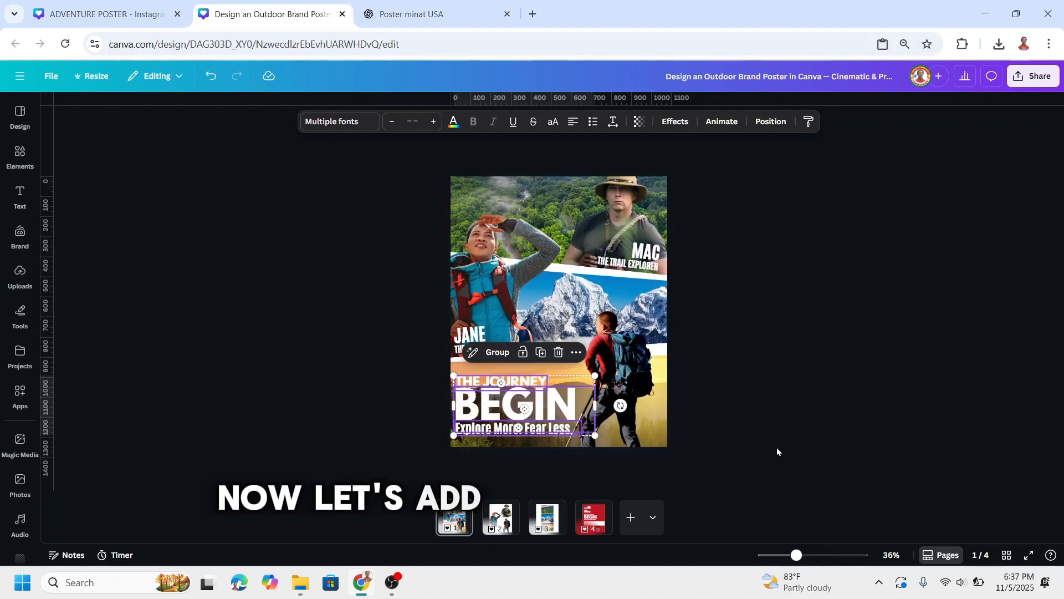
left_click(777, 449)
Paste the SHOP NOW QR code onto page 1 and move it to the poster's lower-right corner.
right_click(701, 153)
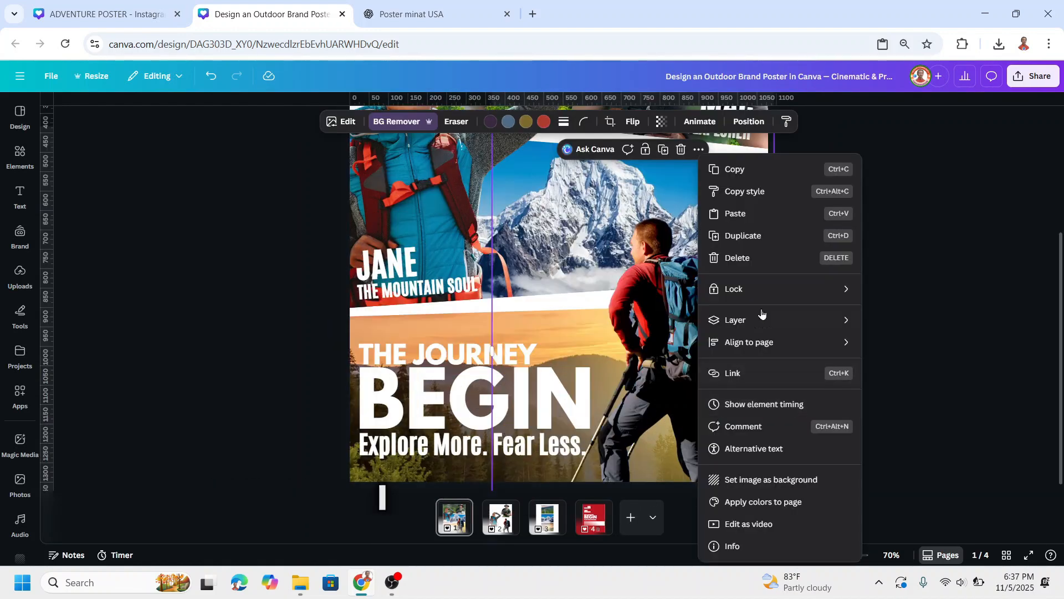
left_click(738, 212)
left_click_drag(656, 421, 753, 420)
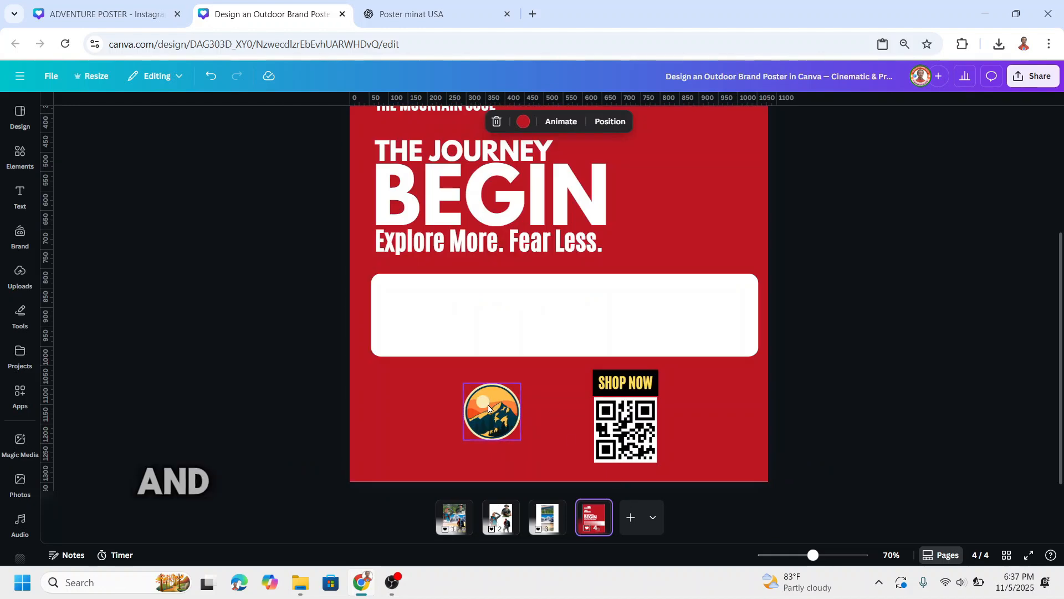
Copy the round mountain logo from page 4 to page 1's top-left corner and shrink it to about 131 by 131.
left_click(488, 408)
right_click(488, 408)
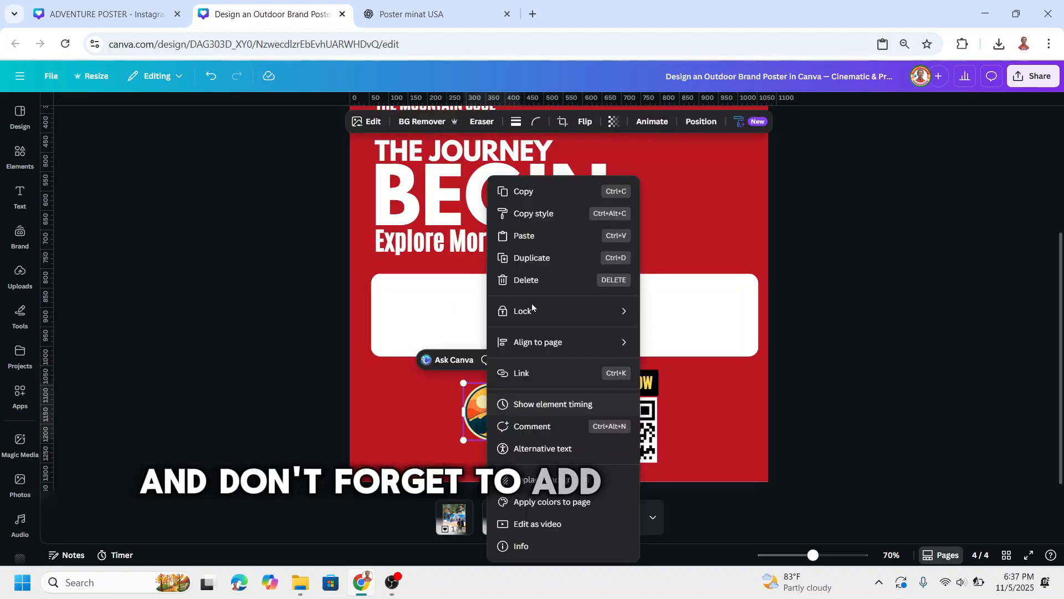
left_click(535, 201)
left_click(454, 517)
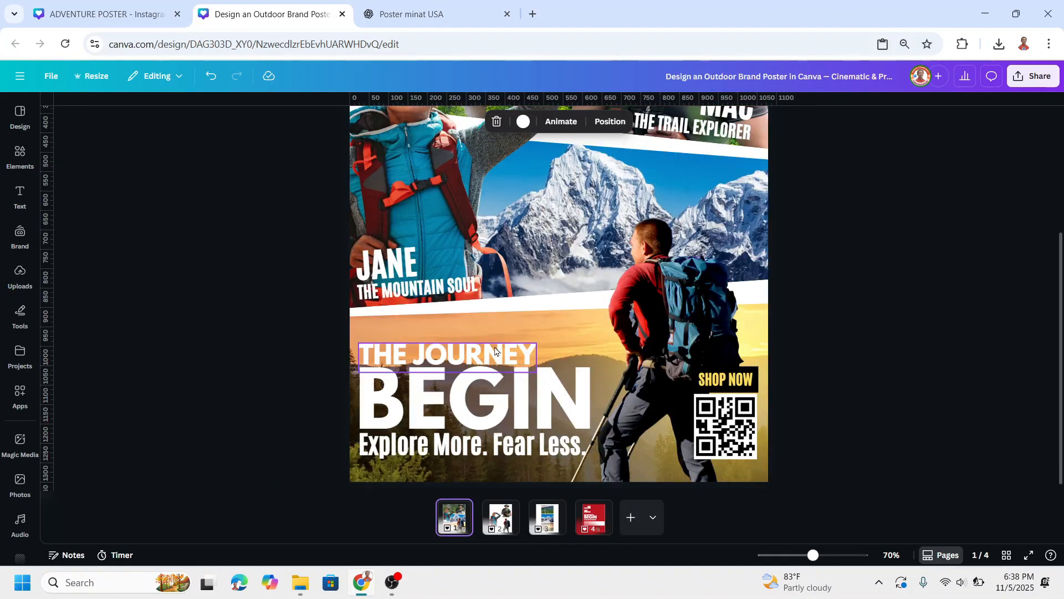
scroll(495, 350, "up", 4)
key("ctrl+v")
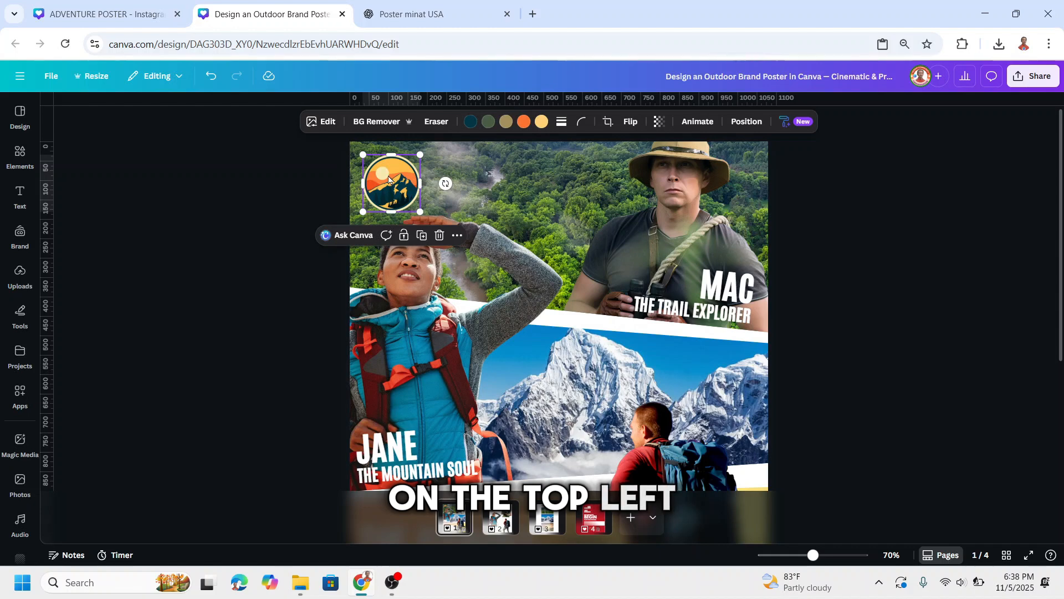
left_click_drag(388, 179, 385, 173)
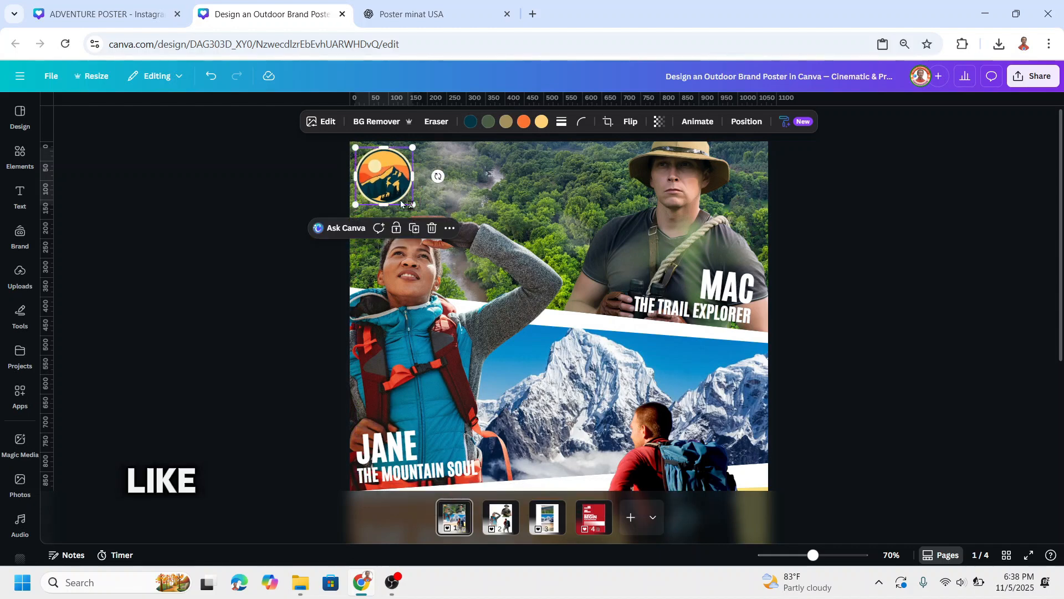
left_click_drag(412, 204, 405, 198)
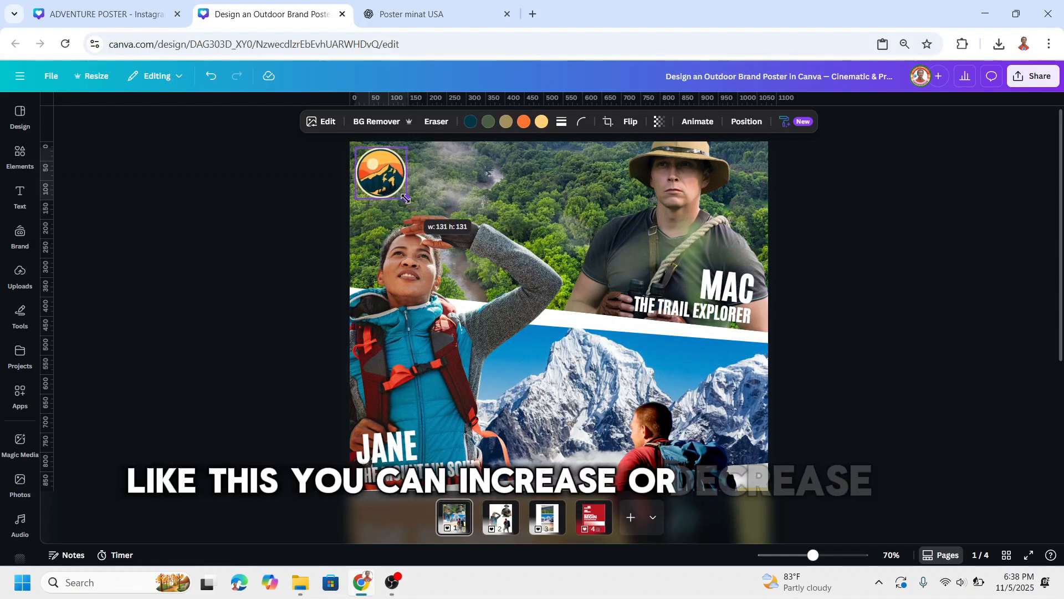